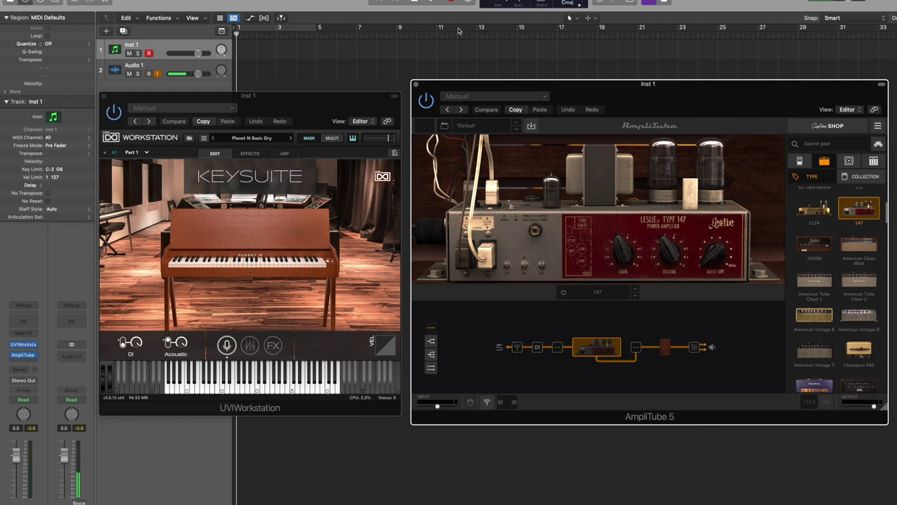
Compare the Planet M and Planet N electro-acoustic instruments in the Key Suite Electric soundbank, keeping Planet N Basic Dry loaded.
{"action": "left_click", "coordinate": [263, 140]}
{"action": "left_click", "coordinate": [262, 140]}
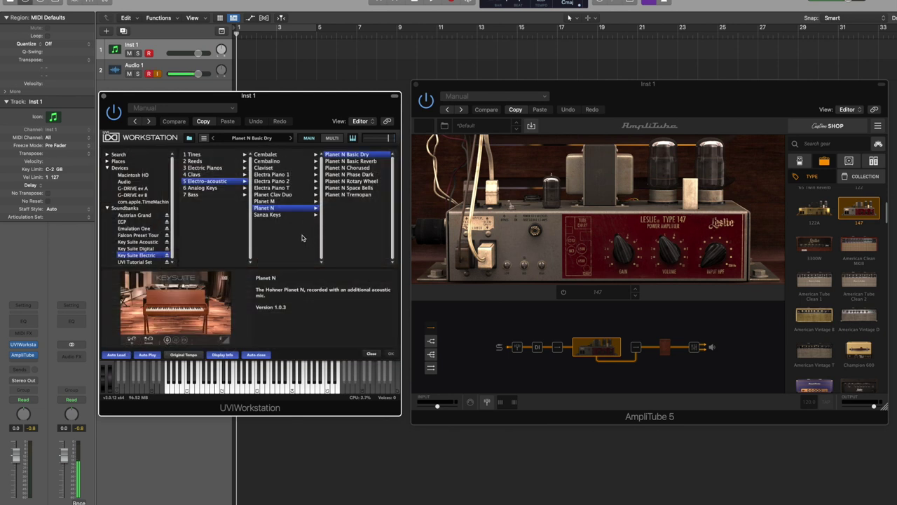
{"action": "left_click", "coordinate": [269, 202]}
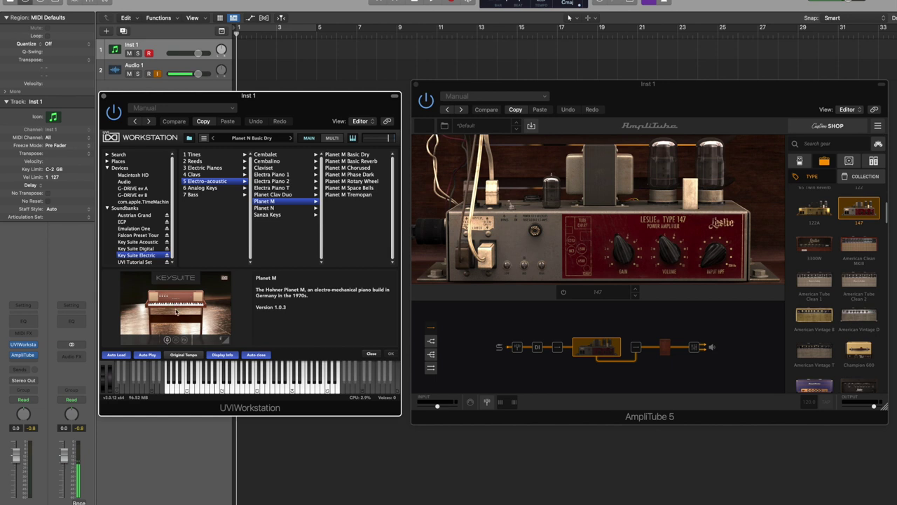
{"action": "left_click", "coordinate": [269, 208]}
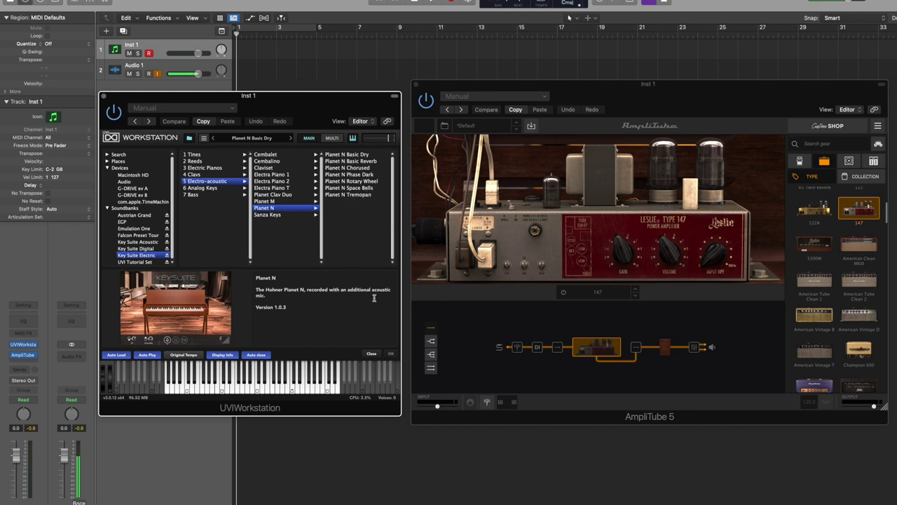
{"action": "left_click", "coordinate": [262, 140]}
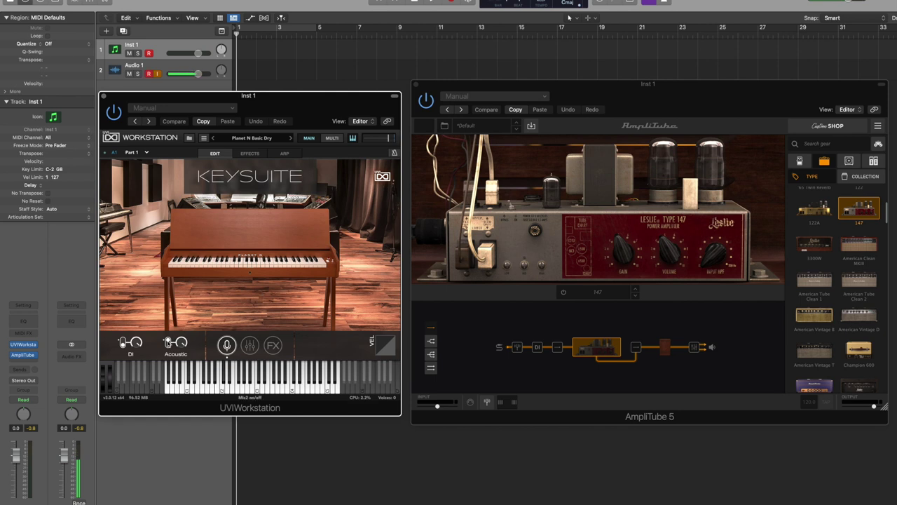
Turn off the Planet N's Acoustic mic layer and bend its velocity curve upward.
{"action": "left_click", "coordinate": [168, 342]}
{"action": "mouse_move", "coordinate": [138, 340]}
{"action": "left_click_drag", "start_coordinate": [387, 347], "coordinate": [367, 317]}
{"action": "left_click", "coordinate": [603, 292]}
{"action": "mouse_move", "coordinate": [589, 323]}
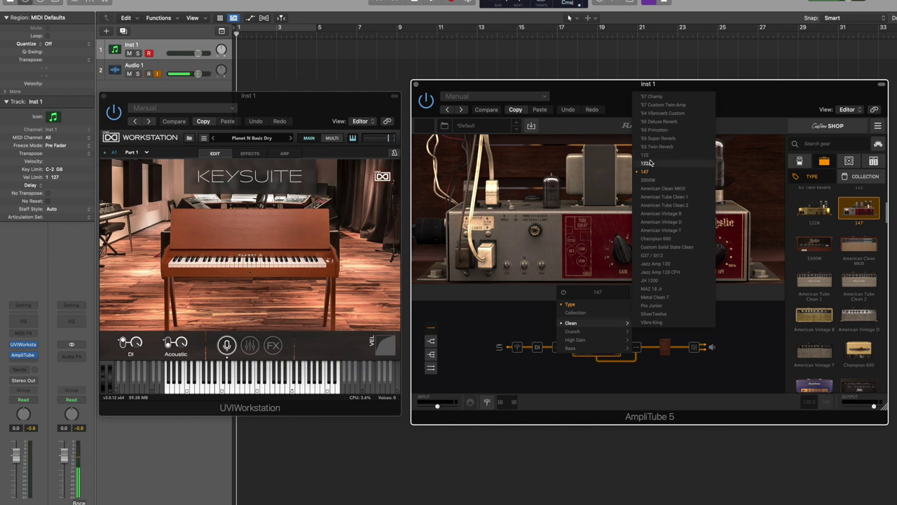
{"action": "left_click", "coordinate": [542, 295]}
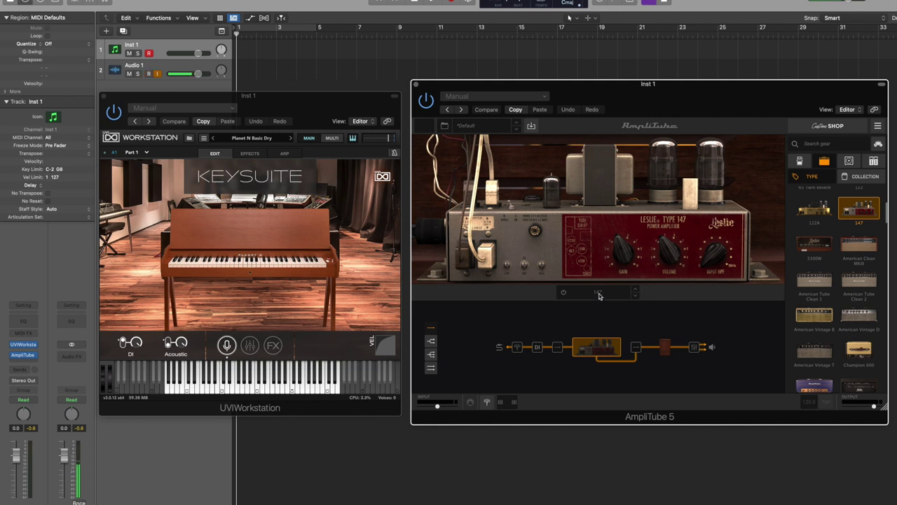
Switch on the Leslie 147 amplifier and its matching 147 rotary speaker cabinet.
{"action": "left_click", "coordinate": [667, 347]}
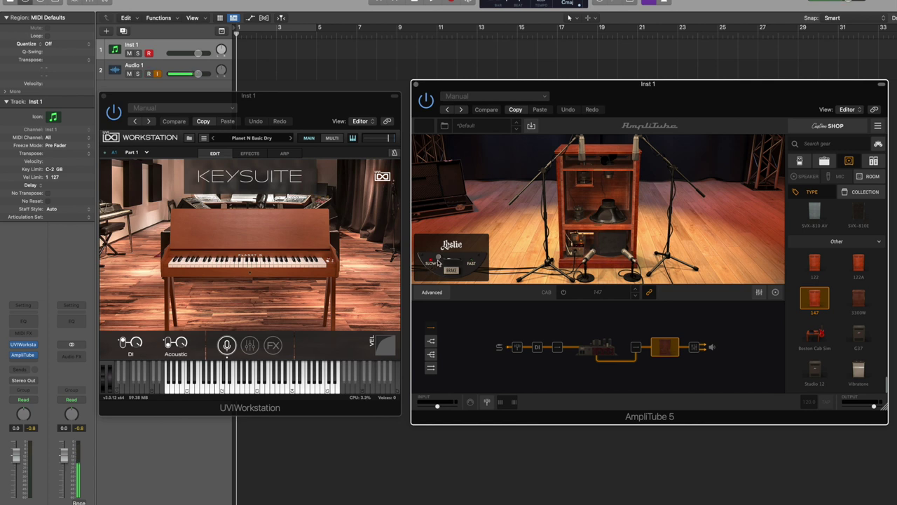
{"action": "left_click", "coordinate": [600, 343]}
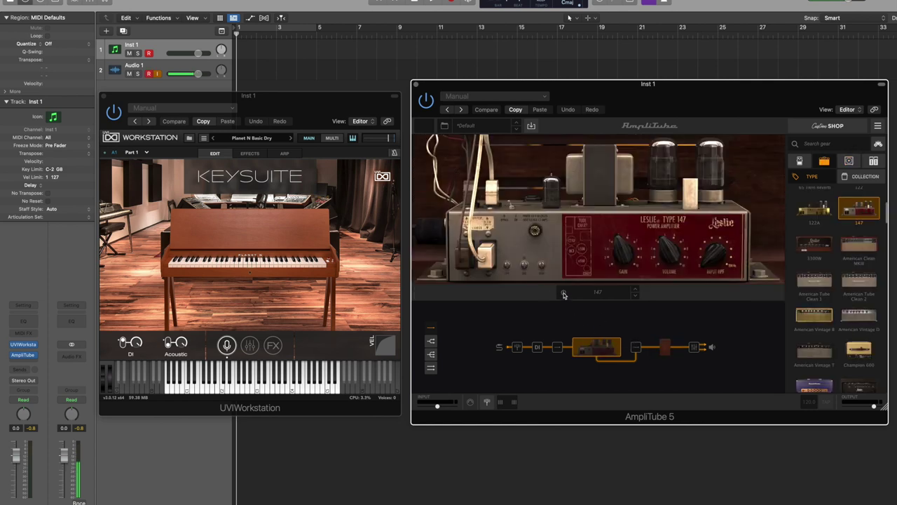
{"action": "left_click", "coordinate": [665, 347]}
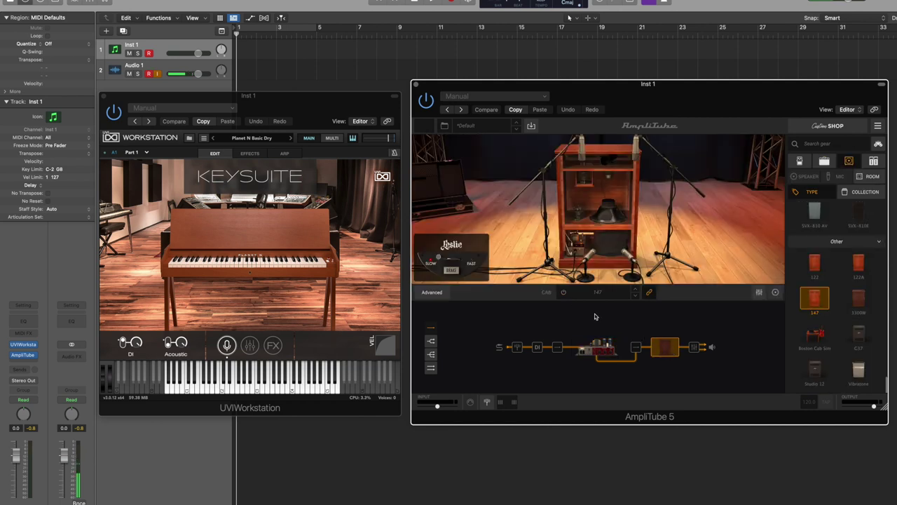
{"action": "left_click", "coordinate": [564, 293]}
Try the Leslie 147 cabinet at fast speed, return it to slow, and review the 147 amp's controls.
{"action": "left_click_drag", "start_coordinate": [439, 262], "coordinate": [463, 262]}
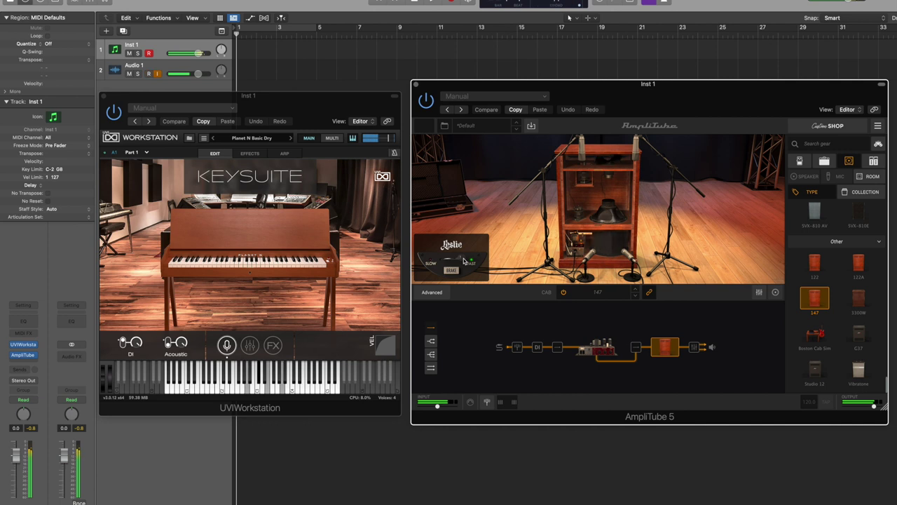
{"action": "left_click", "coordinate": [463, 261]}
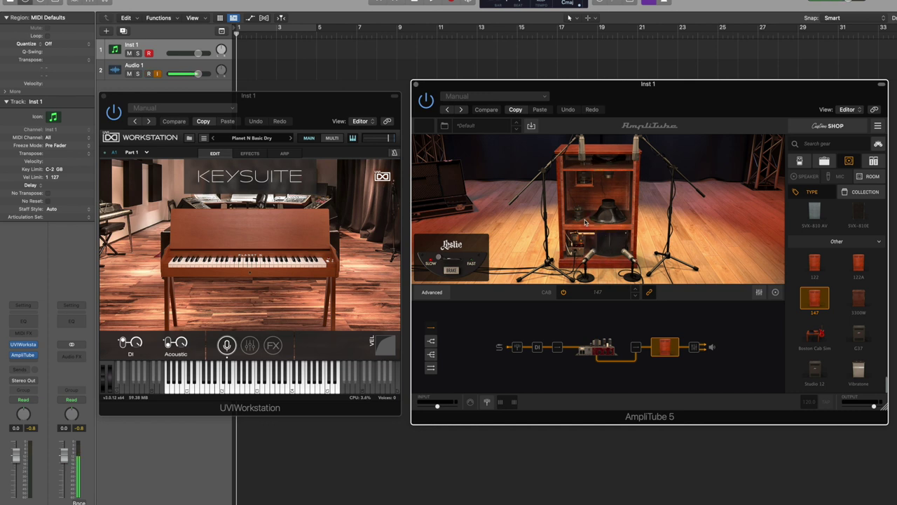
{"action": "left_click", "coordinate": [596, 352]}
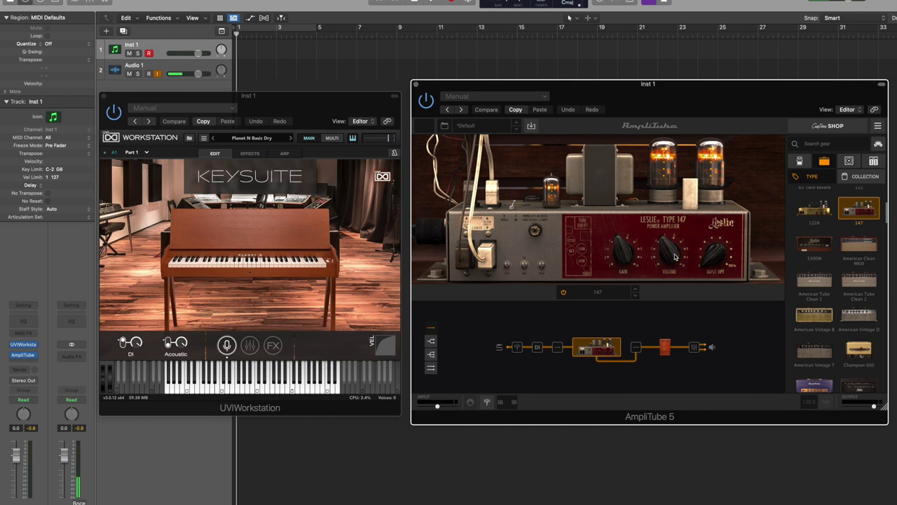
{"action": "left_click", "coordinate": [666, 347]}
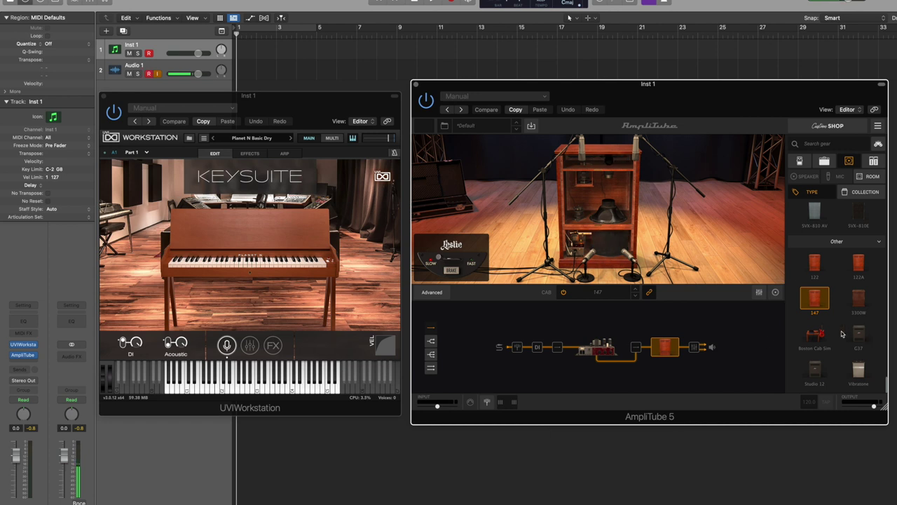
Add the FuzzOne fuzz pedal to the signal chain ahead of the Leslie 147 amp.
{"action": "scroll", "coordinate": [841, 333], "scroll_direction": "up", "scroll_amount": 2}
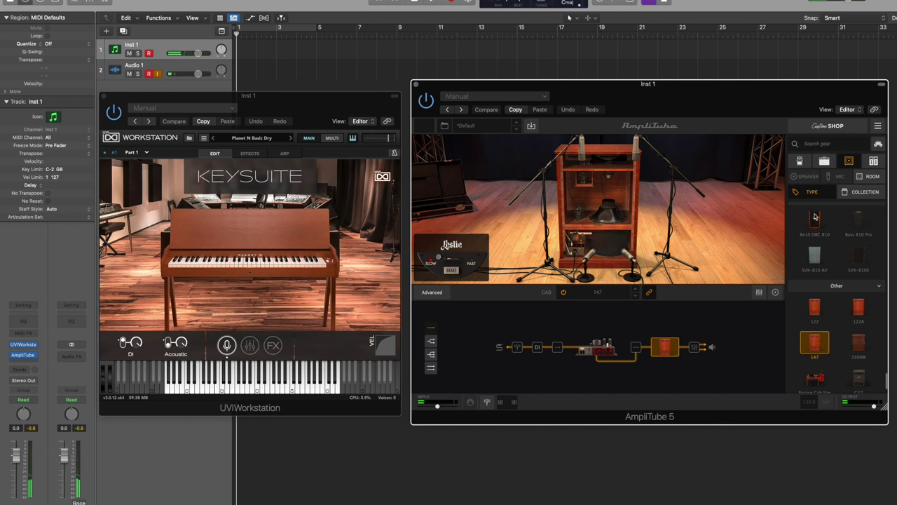
{"action": "left_click", "coordinate": [801, 162]}
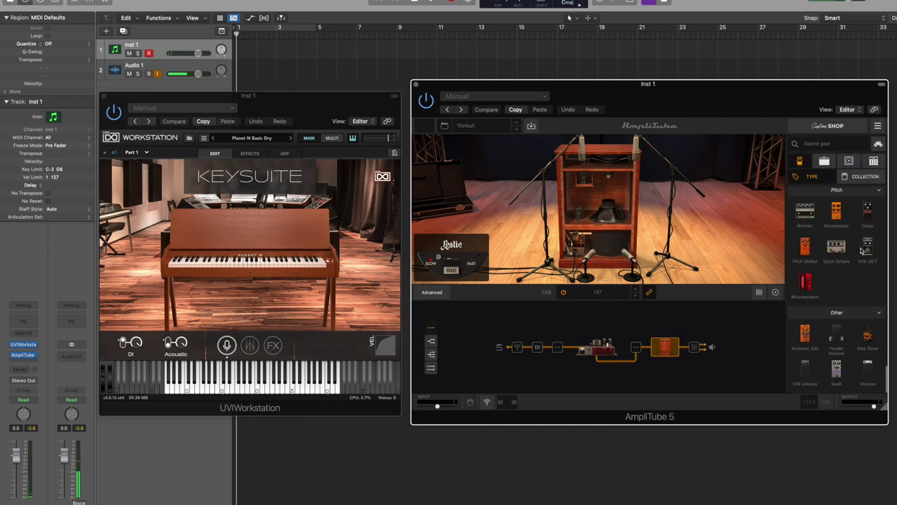
{"action": "scroll", "coordinate": [848, 259], "scroll_direction": "up", "scroll_amount": 1}
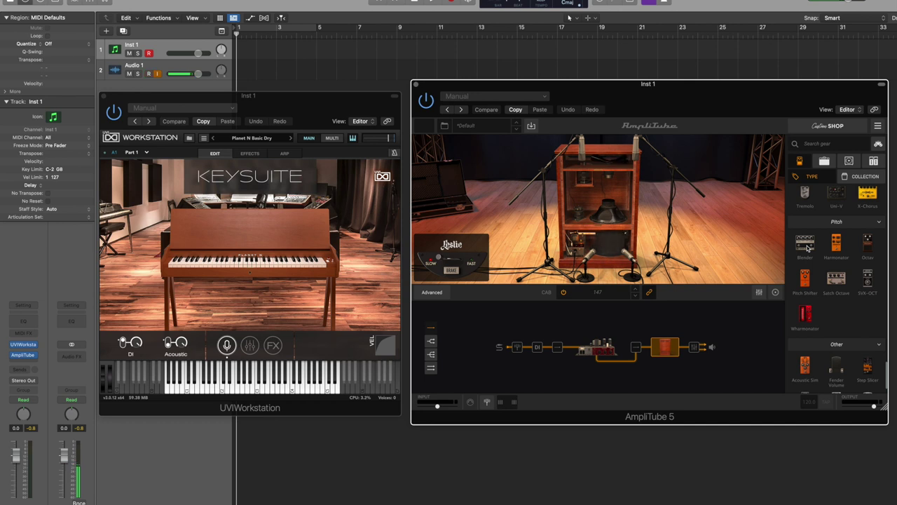
{"action": "scroll", "coordinate": [807, 247], "scroll_direction": "up", "scroll_amount": 2}
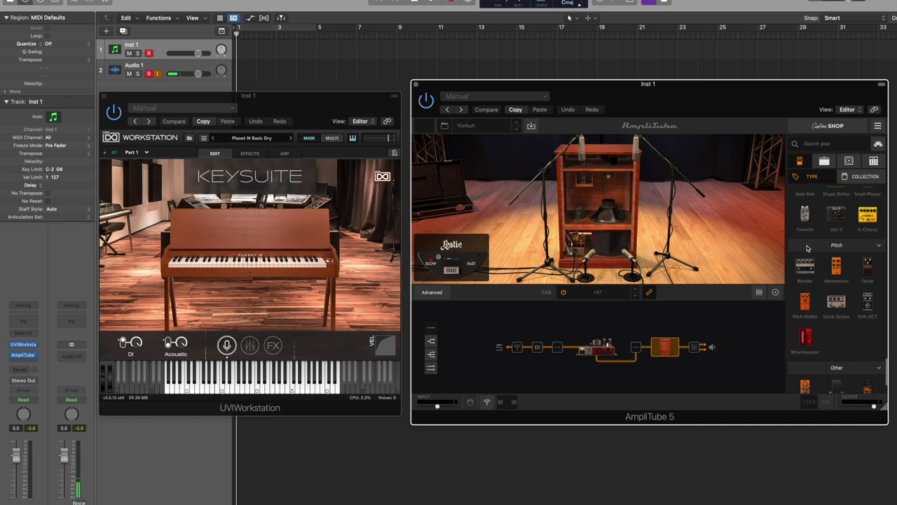
{"action": "scroll", "coordinate": [806, 248], "scroll_direction": "up", "scroll_amount": 10}
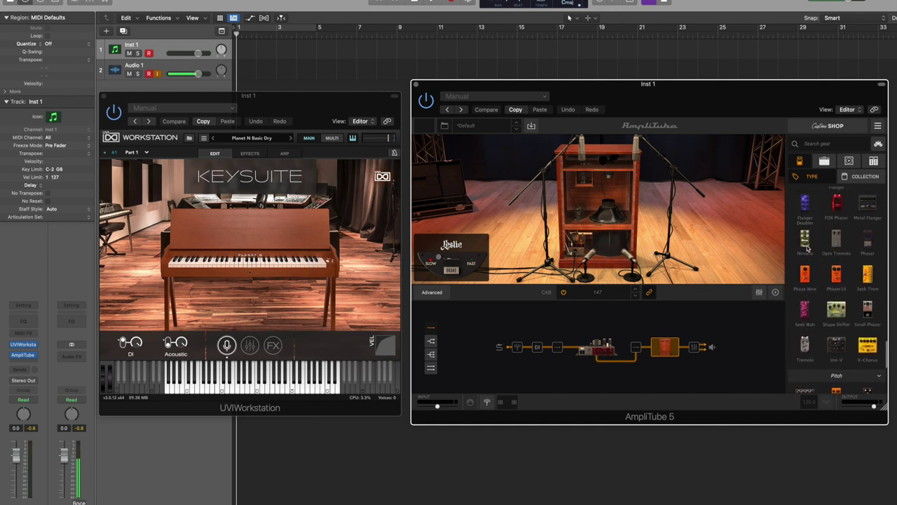
{"action": "scroll", "coordinate": [807, 248], "scroll_direction": "down", "scroll_amount": 5}
{"action": "scroll", "coordinate": [807, 249], "scroll_direction": "up", "scroll_amount": 5}
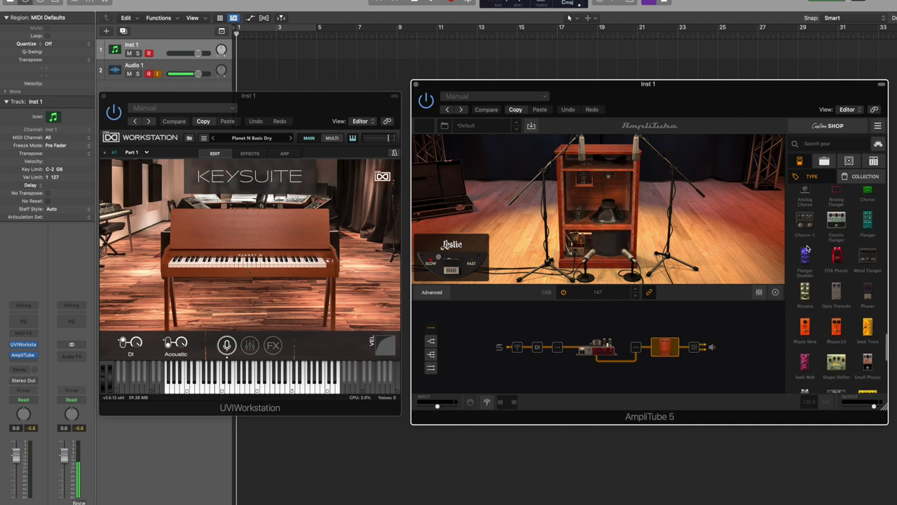
{"action": "scroll", "coordinate": [806, 248], "scroll_direction": "up", "scroll_amount": 3}
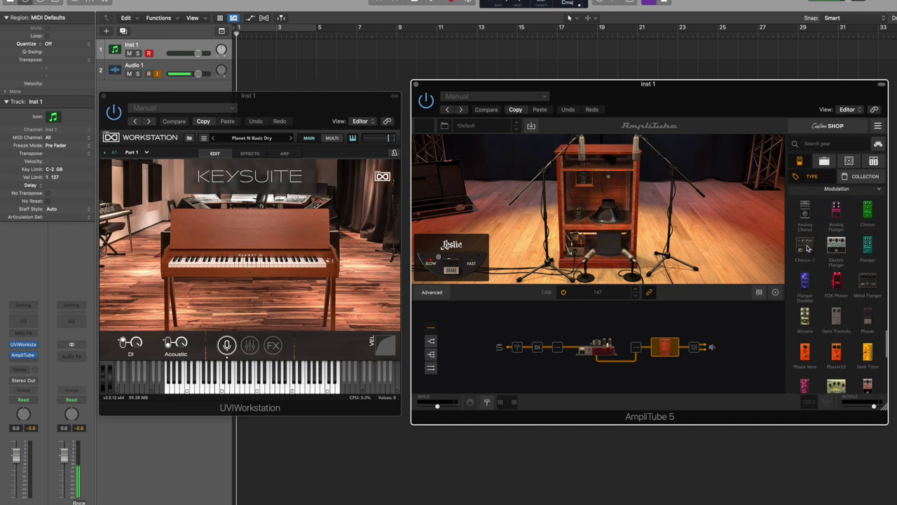
{"action": "scroll", "coordinate": [807, 248], "scroll_direction": "up", "scroll_amount": 6}
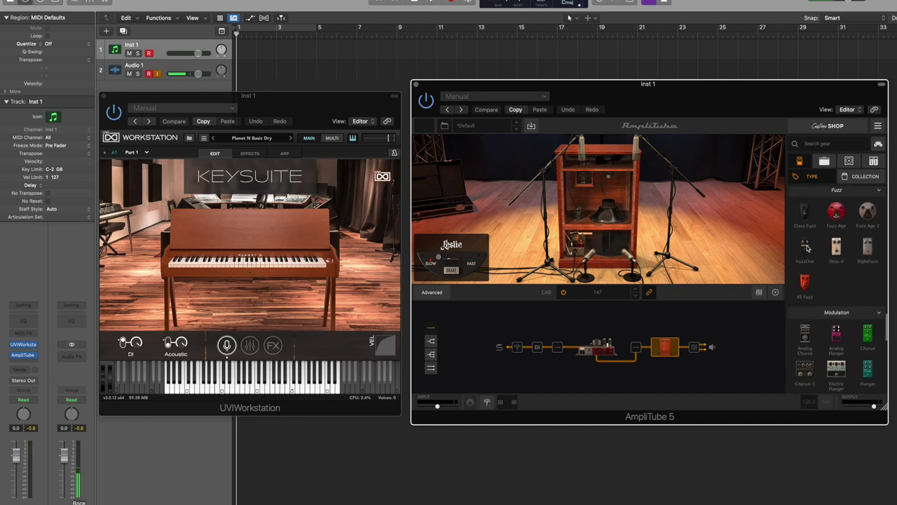
{"action": "scroll", "coordinate": [807, 247], "scroll_direction": "up", "scroll_amount": 2}
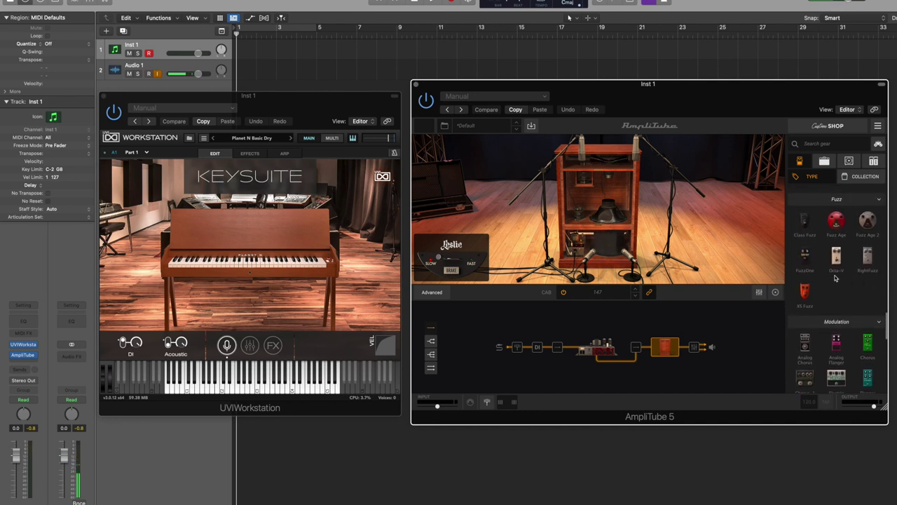
{"action": "left_click_drag", "start_coordinate": [805, 265], "coordinate": [539, 359]}
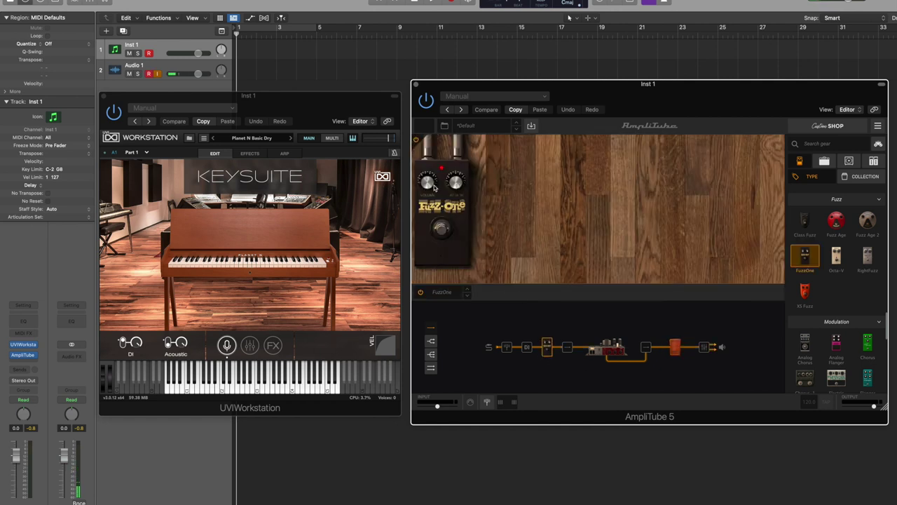
Try different settings on both FuzzOne knobs and remove the pedal from the chain.
{"action": "left_click_drag", "start_coordinate": [426, 186], "coordinate": [429, 203]}
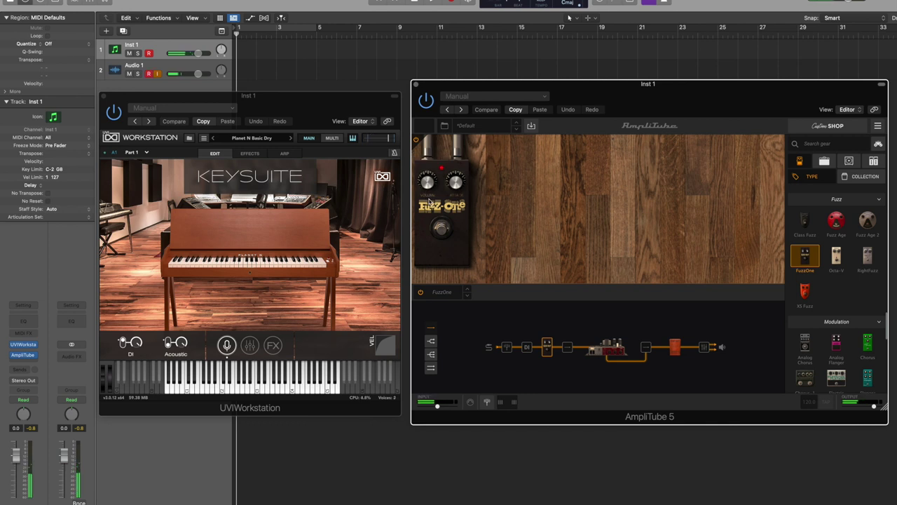
{"action": "left_click", "coordinate": [456, 181]}
{"action": "left_click_drag", "start_coordinate": [455, 181], "coordinate": [457, 165]}
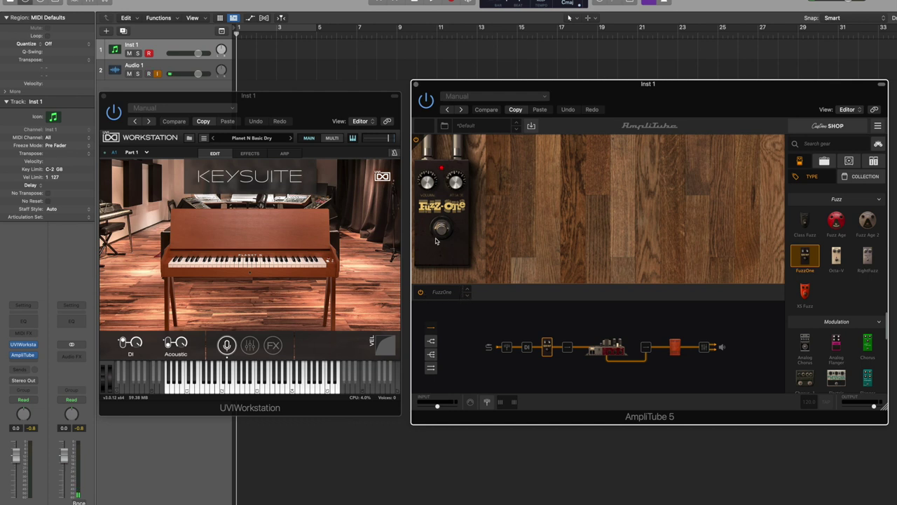
{"action": "key", "text": "Delete"}
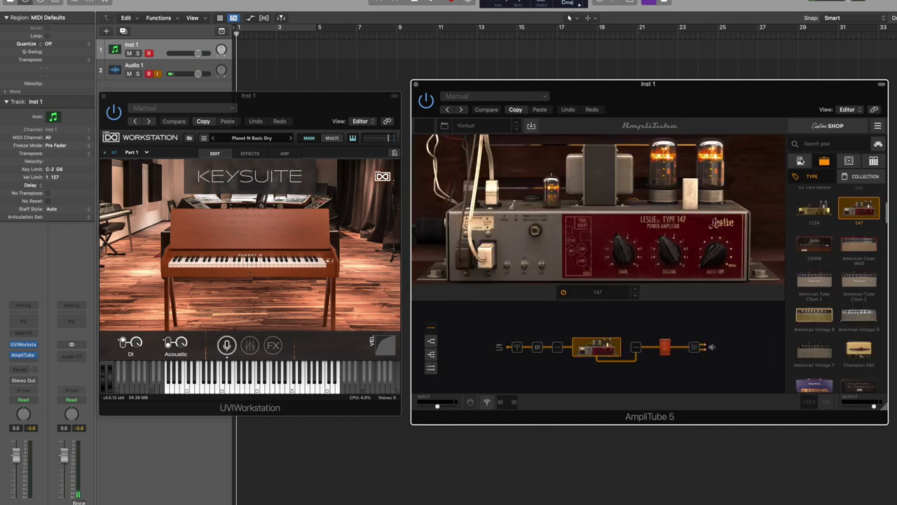
Try the Class Fuzz pedal ahead of the Leslie 147 amp and remove it from the chain.
{"action": "left_click", "coordinate": [800, 160]}
{"action": "scroll", "coordinate": [847, 244], "scroll_direction": "down", "scroll_amount": 1}
{"action": "scroll", "coordinate": [847, 243], "scroll_direction": "down", "scroll_amount": 10}
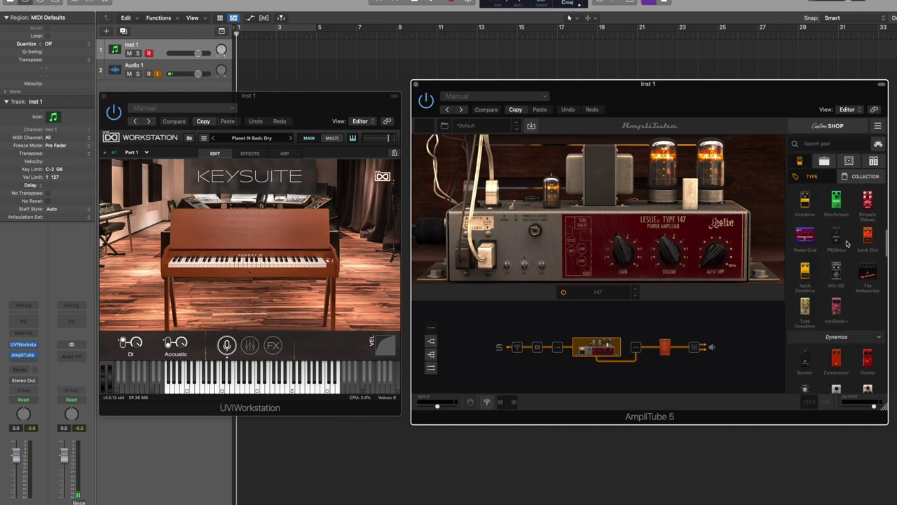
{"action": "scroll", "coordinate": [848, 243], "scroll_direction": "down", "scroll_amount": 8}
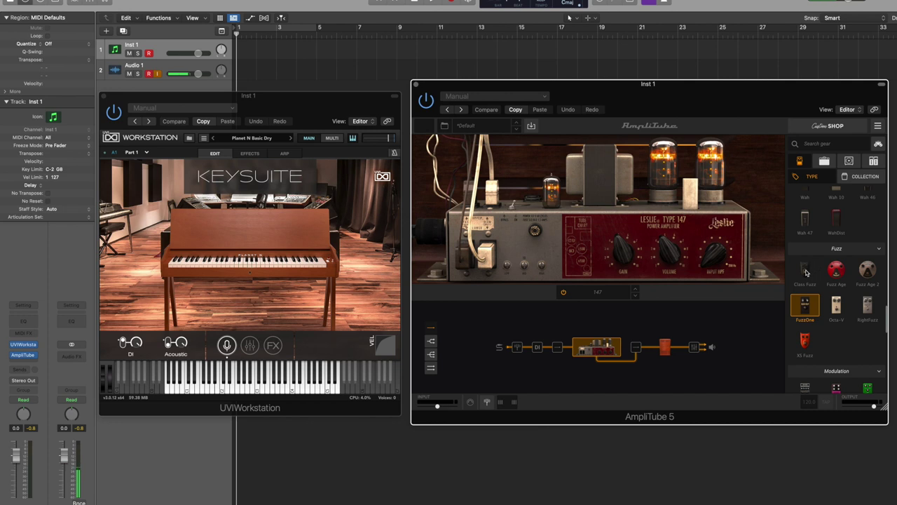
{"action": "left_click_drag", "start_coordinate": [806, 272], "coordinate": [547, 352]}
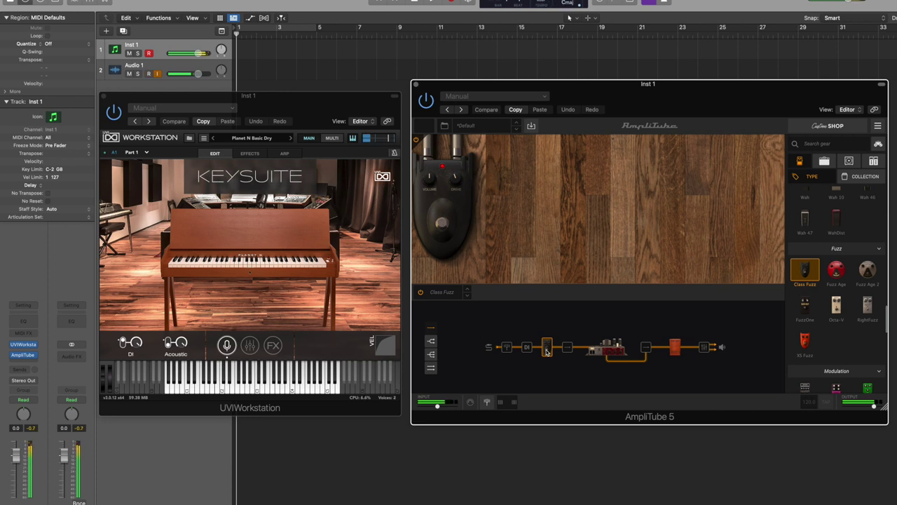
{"action": "mouse_move", "coordinate": [459, 182]}
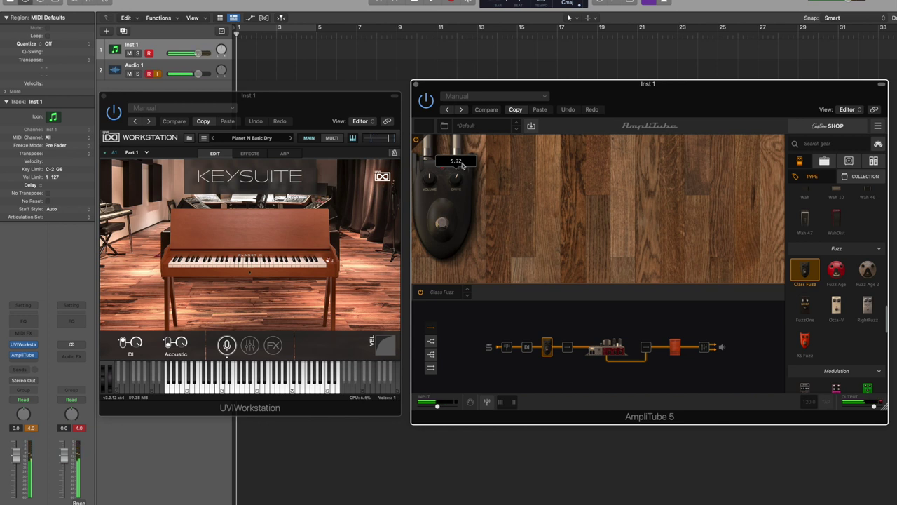
{"action": "left_click_drag", "start_coordinate": [548, 347], "coordinate": [560, 402]}
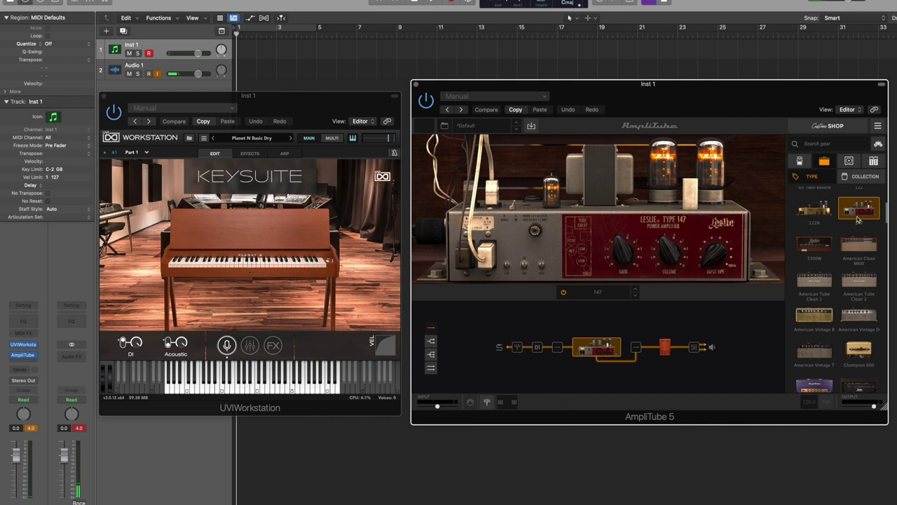
Add the Blender pedal from the Pitch category ahead of the Leslie 147 amp and turn down its volume.
{"action": "left_click", "coordinate": [801, 164]}
{"action": "scroll", "coordinate": [828, 314], "scroll_direction": "down", "scroll_amount": 5}
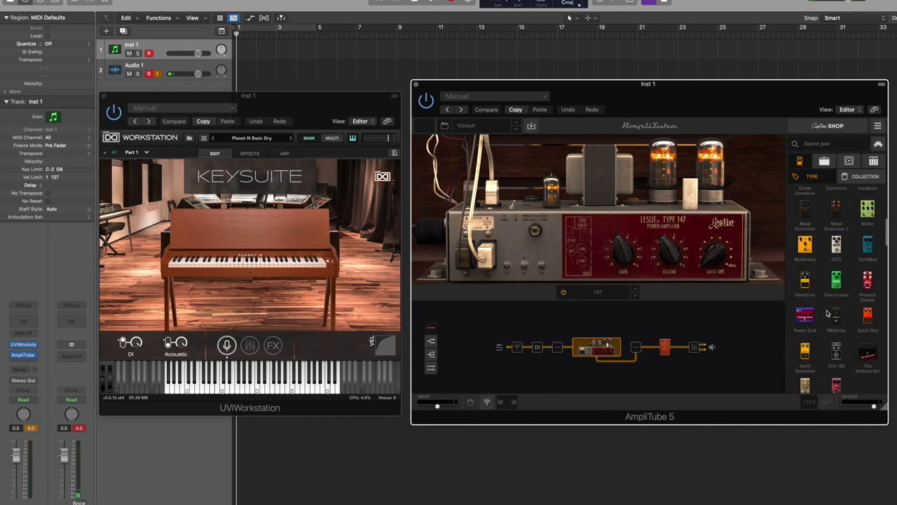
{"action": "scroll", "coordinate": [828, 314], "scroll_direction": "down", "scroll_amount": 6}
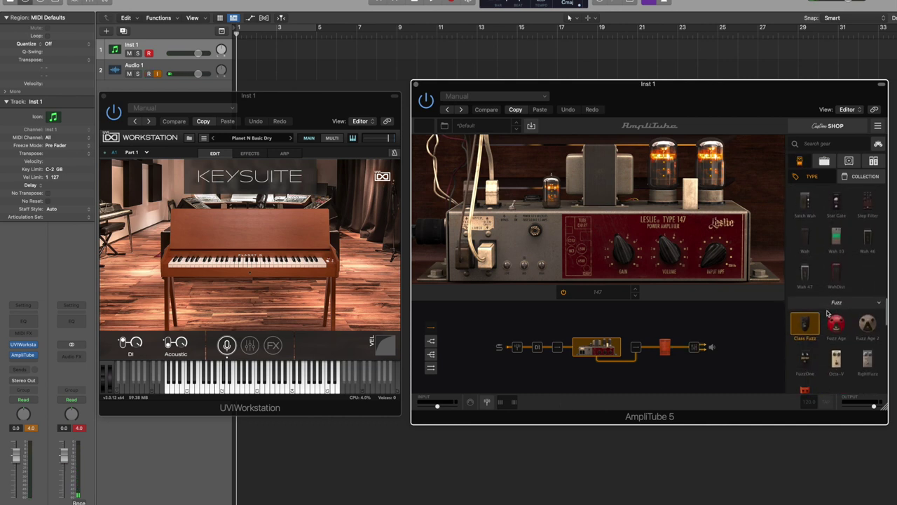
{"action": "scroll", "coordinate": [829, 314], "scroll_direction": "down", "scroll_amount": 8}
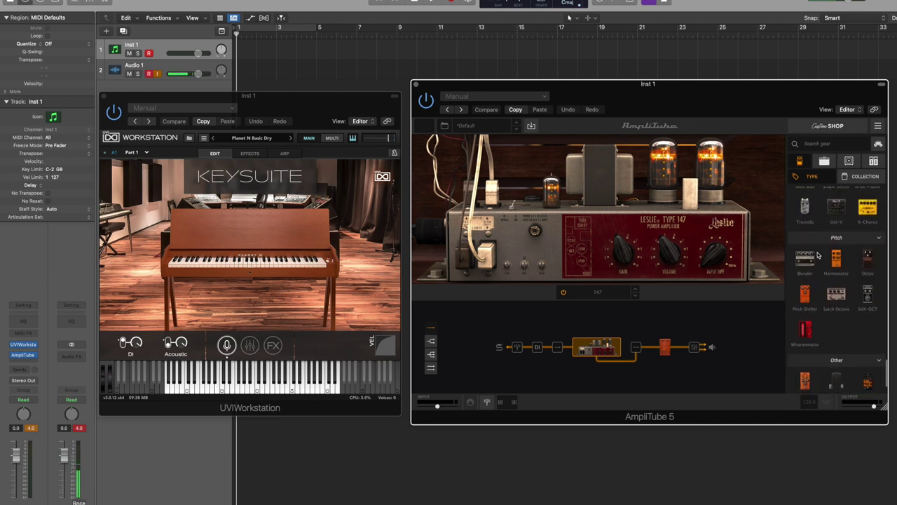
{"action": "left_click_drag", "start_coordinate": [809, 261], "coordinate": [542, 350]}
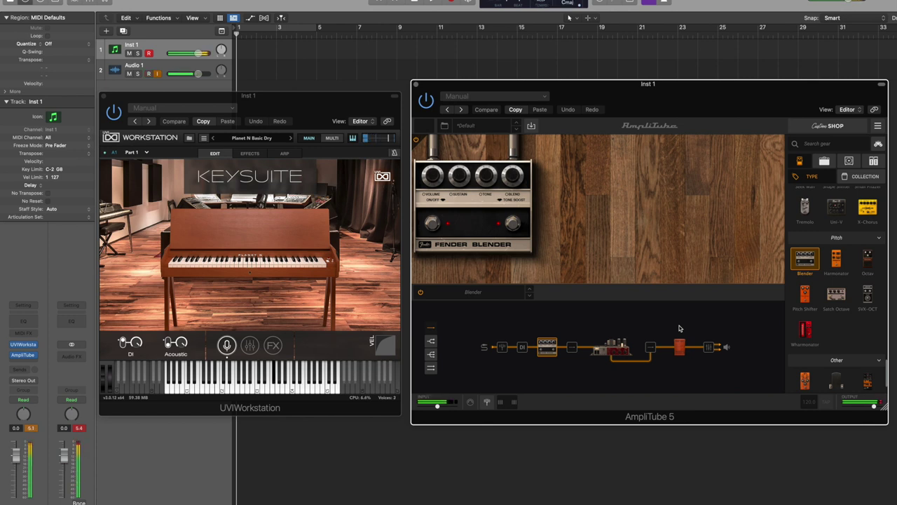
{"action": "left_click_drag", "start_coordinate": [432, 171], "coordinate": [431, 199]}
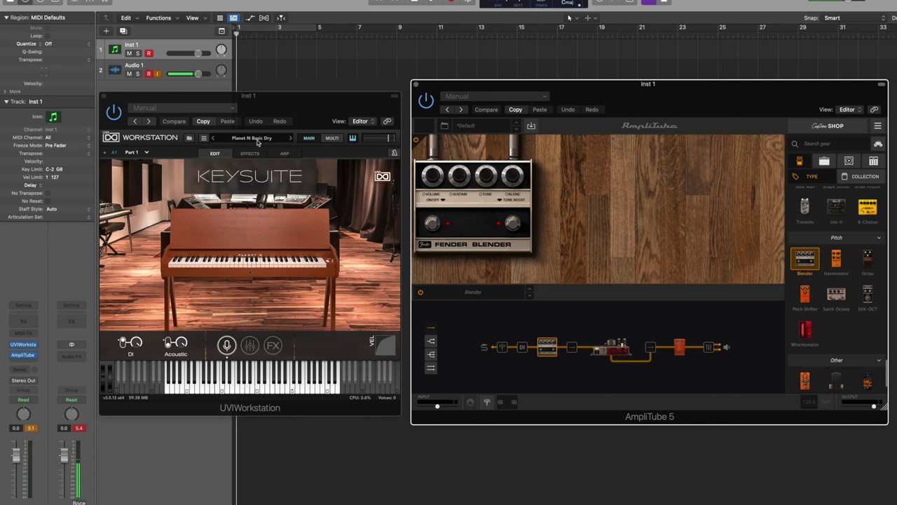
Review the Leslie 147 amp, its rotary cabinet, and the loaded Planet N preset in the Key Suite Electric soundbank.
{"action": "mouse_move", "coordinate": [142, 343]}
{"action": "left_click", "coordinate": [617, 349]}
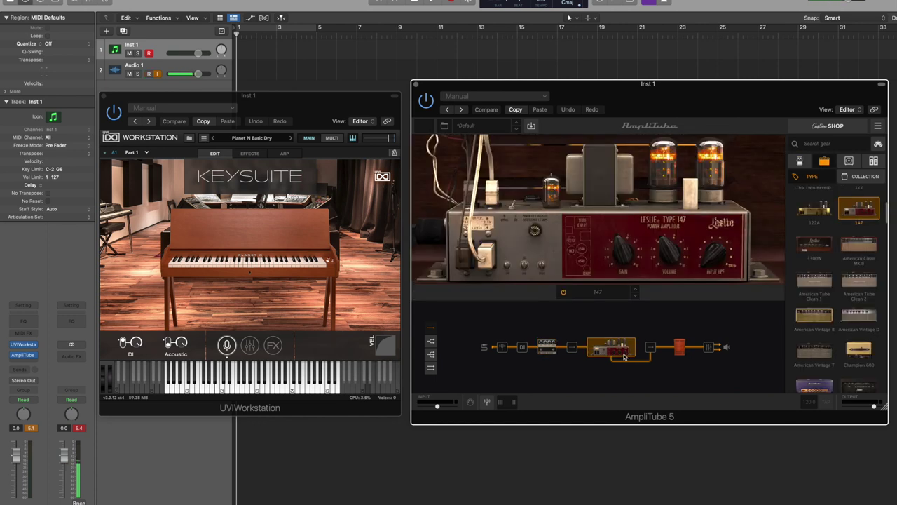
{"action": "left_click", "coordinate": [680, 349]}
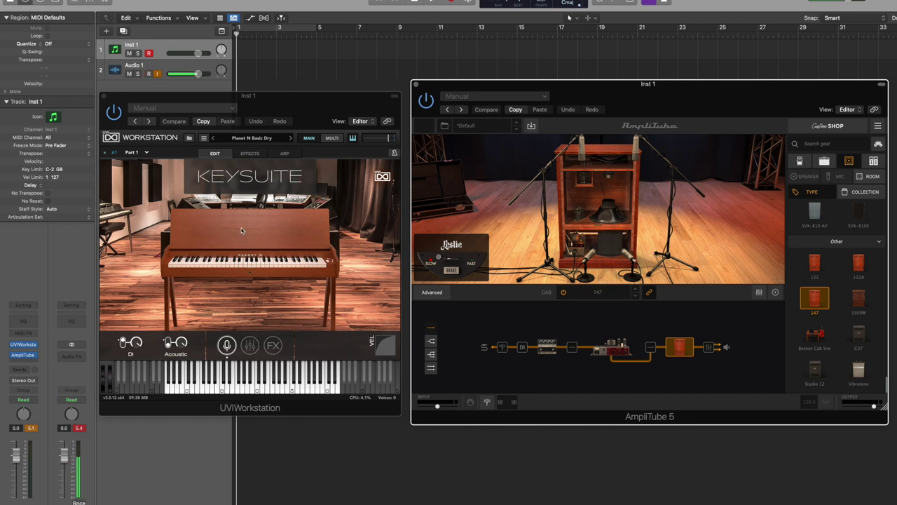
{"action": "left_click", "coordinate": [251, 140]}
{"action": "left_click", "coordinate": [252, 138]}
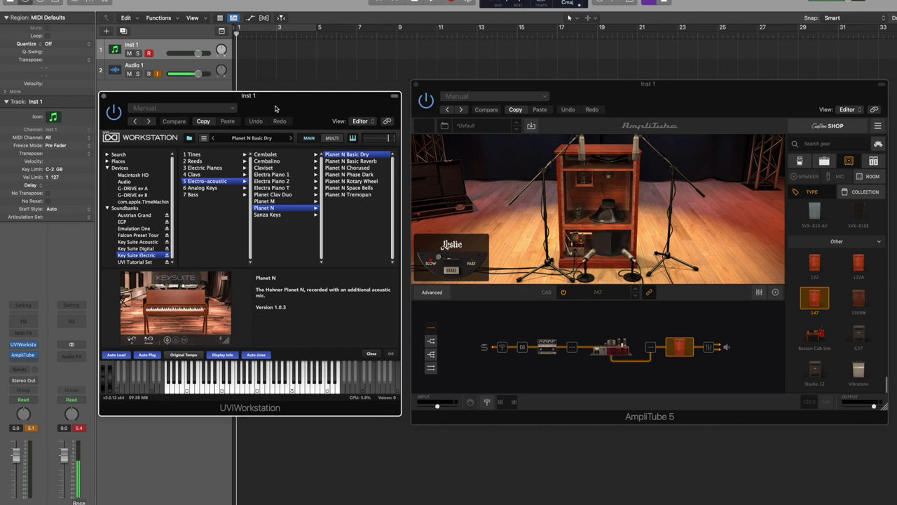
{"action": "left_click", "coordinate": [189, 138]}
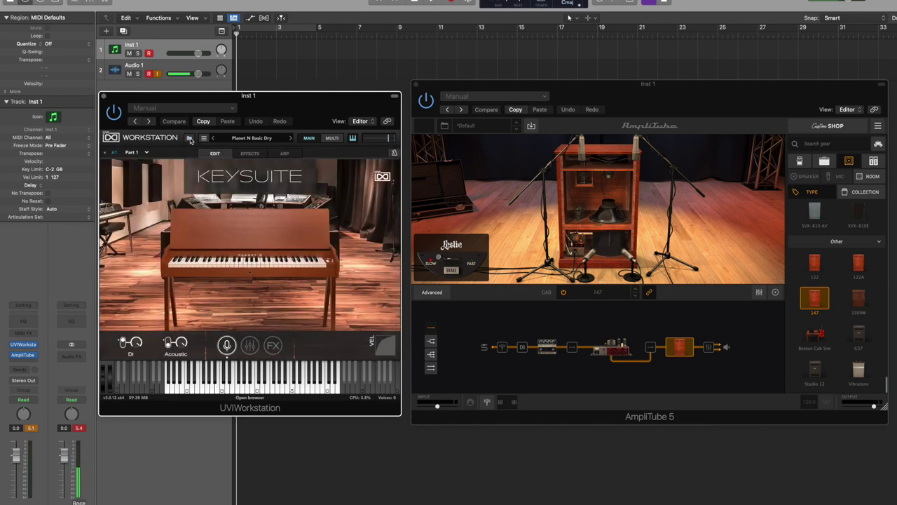